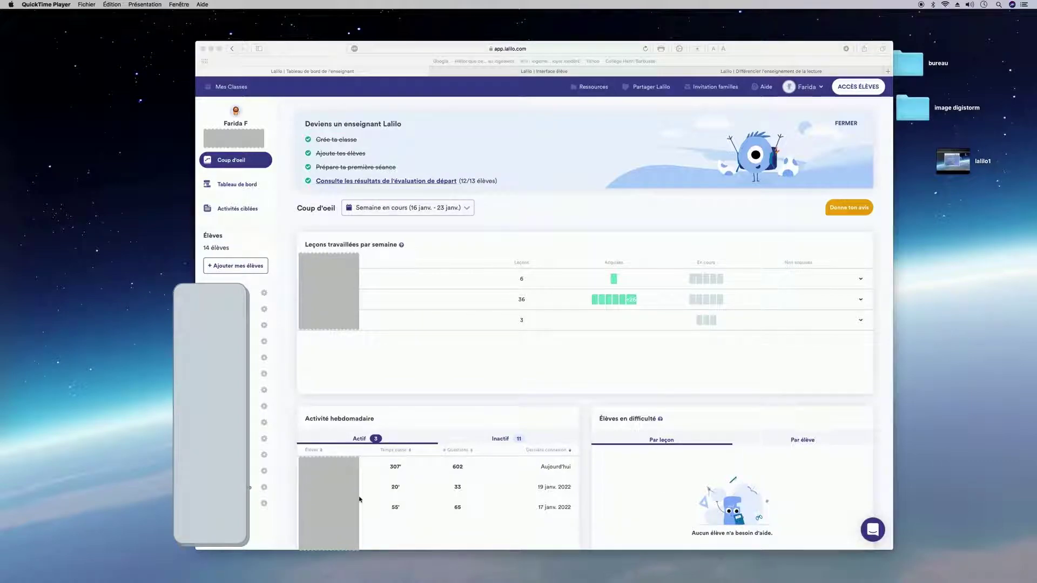
- Review the inactive students in the weekly activity overview and view the struggling students by student
click(506, 440)
click(504, 441)
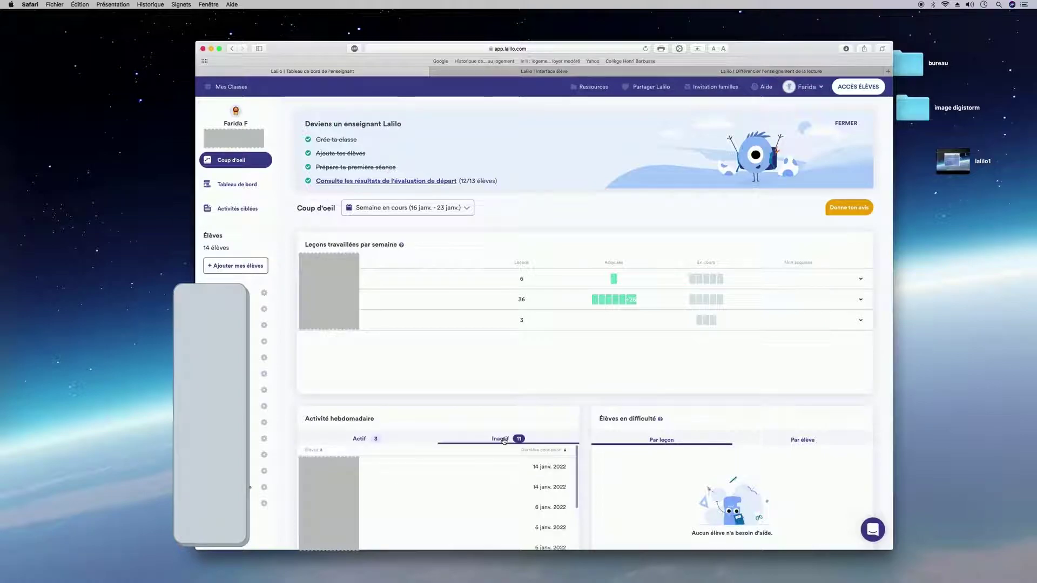
scroll(478, 492, down, 1)
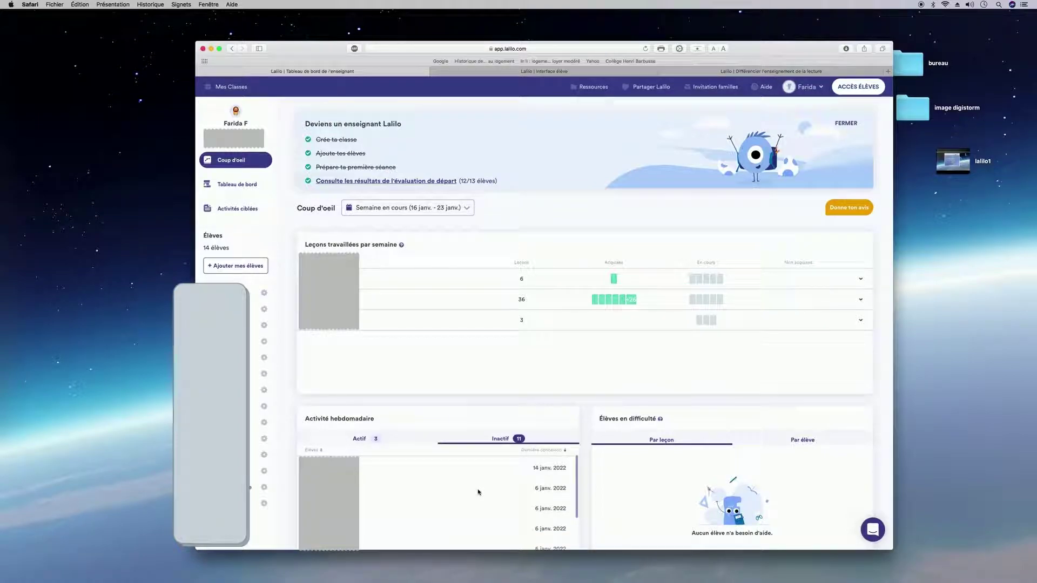
scroll(551, 511, down, 2)
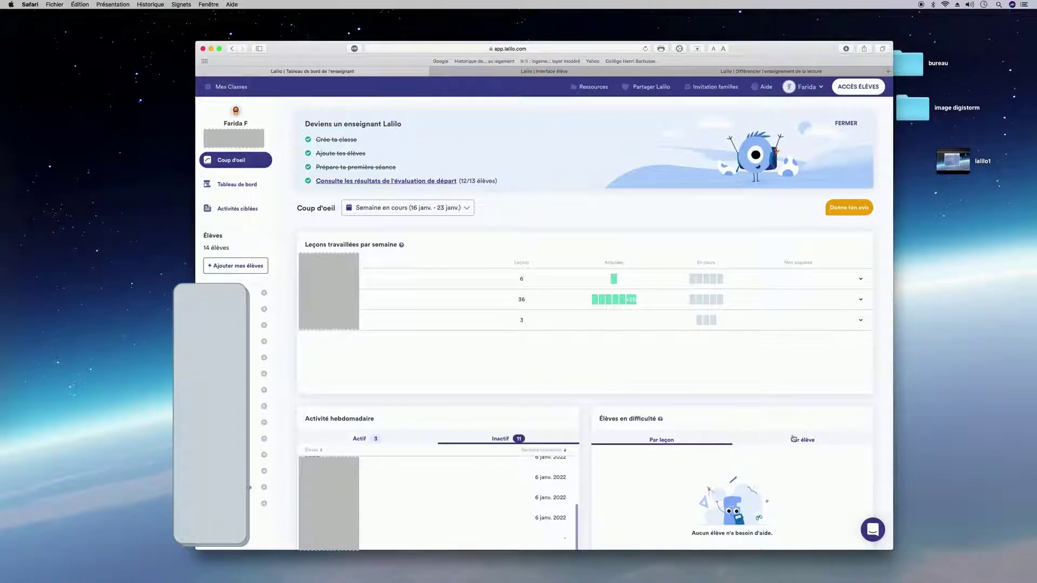
click(773, 446)
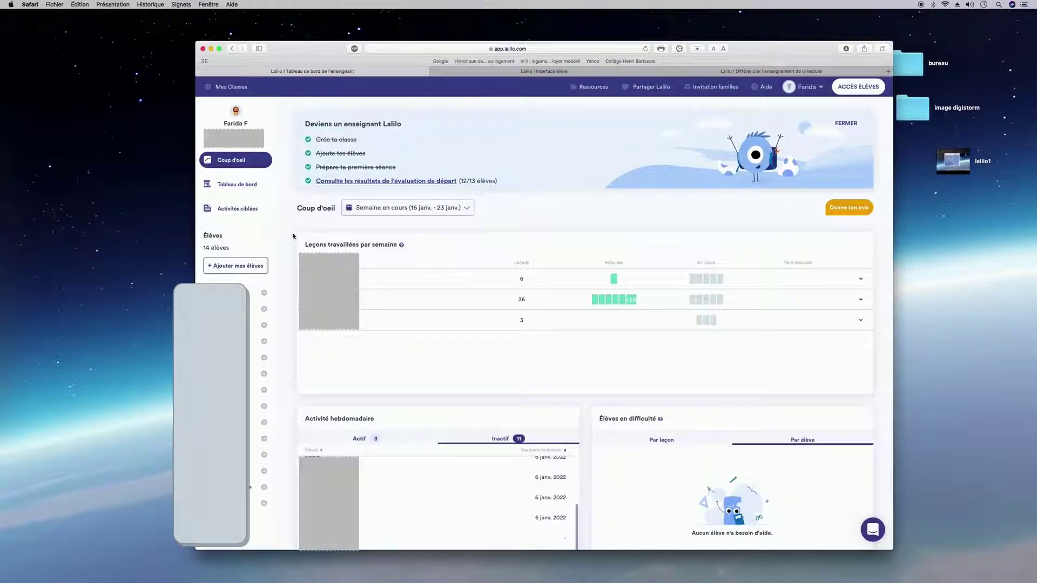
- Open the class Tableau de bord and examine the Étude du code lesson tiles, including the non-acquired one under Graphies complexes
click(236, 185)
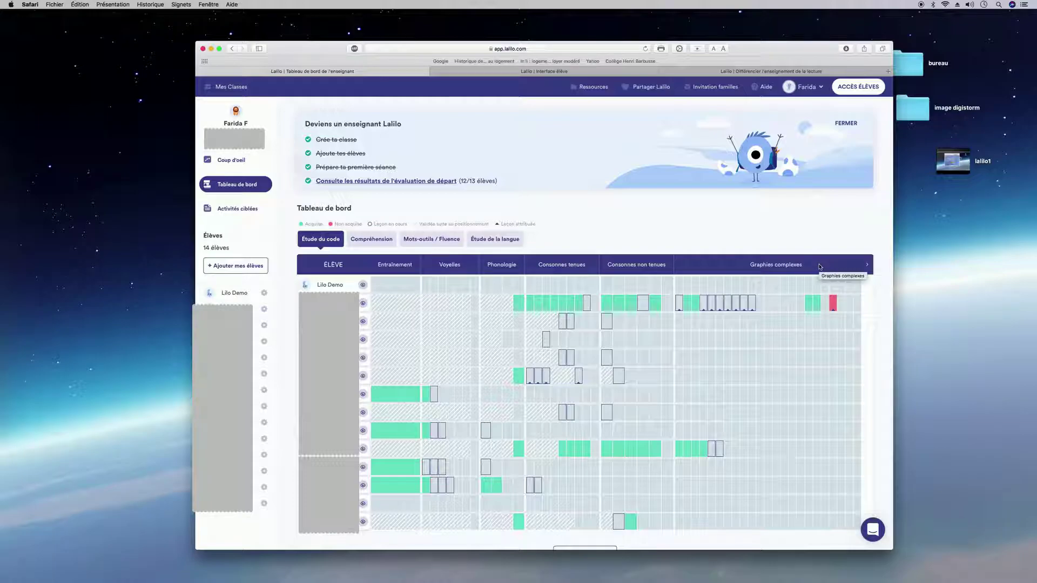
click(594, 88)
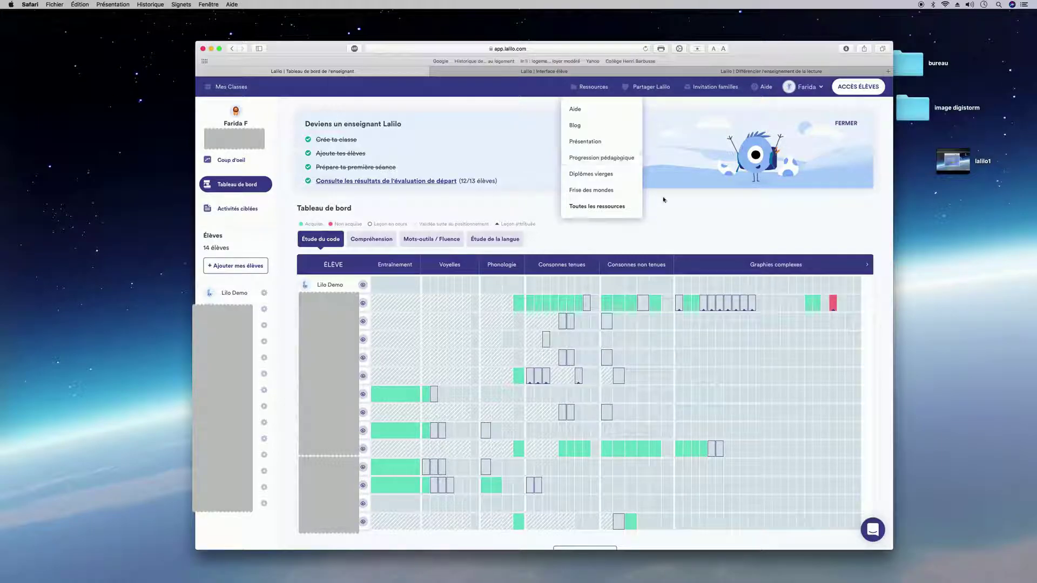
click(577, 239)
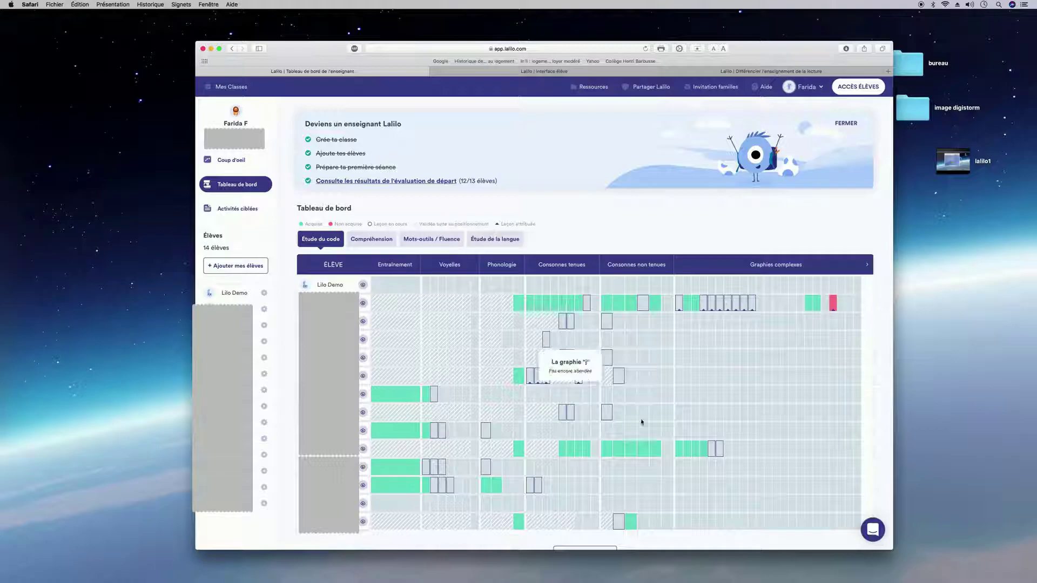
mouse_move(834, 308)
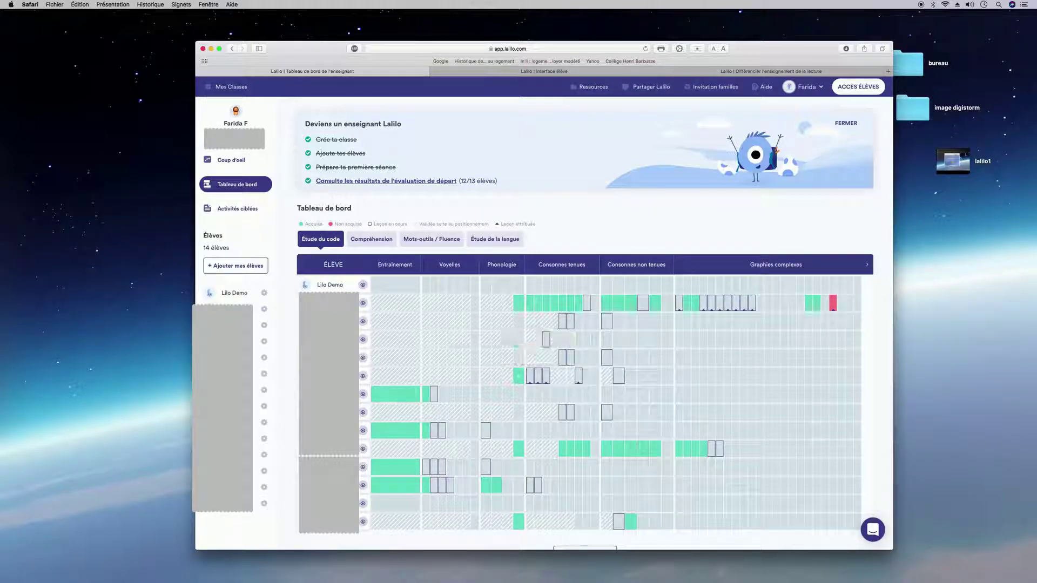
- Open the detailed results of the student with the non-acquired tile and review the Cycle 2 skills progression
click(363, 302)
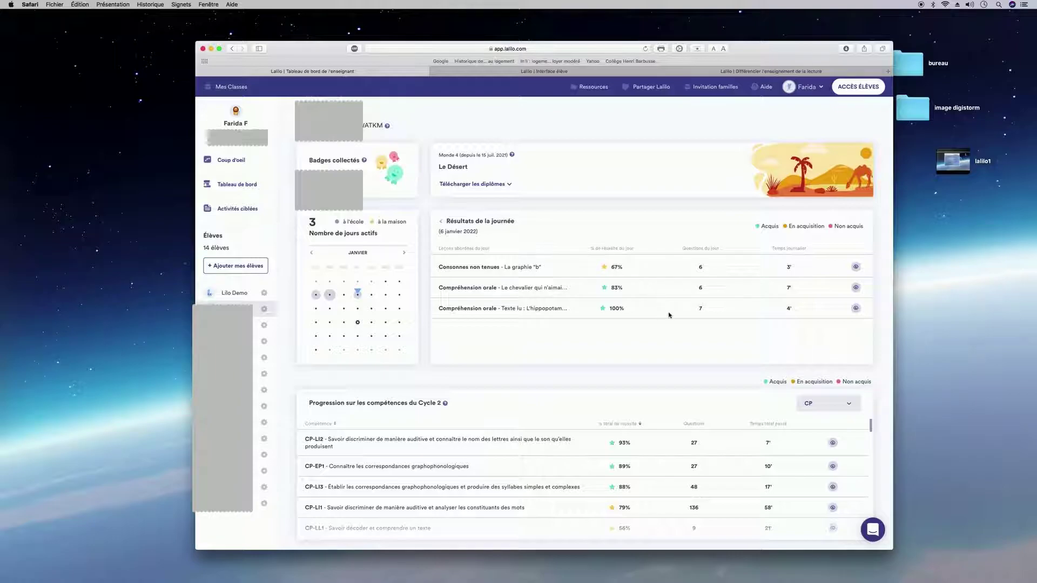
scroll(607, 463, down, 2)
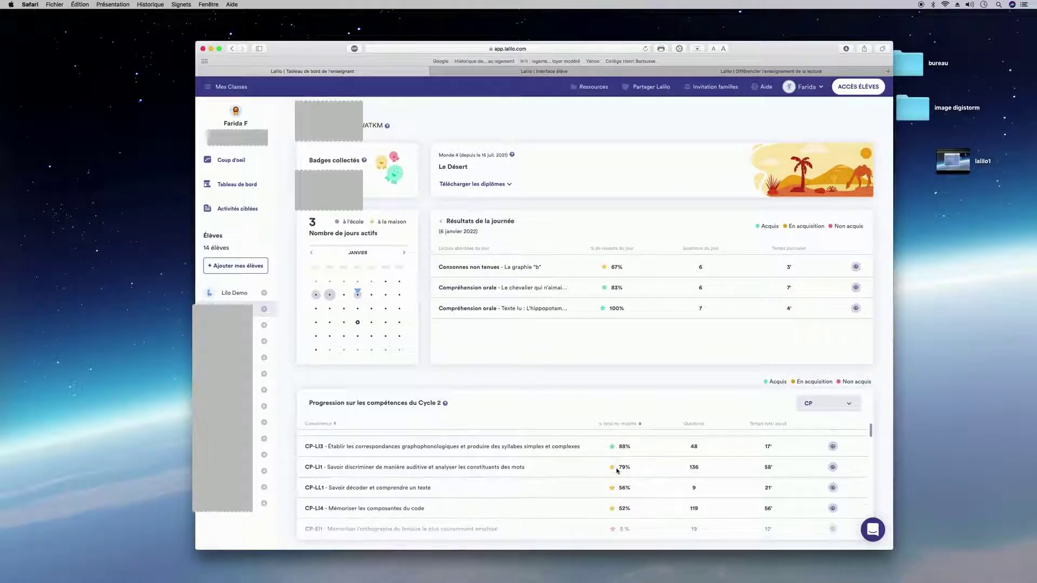
scroll(616, 470, down, 1)
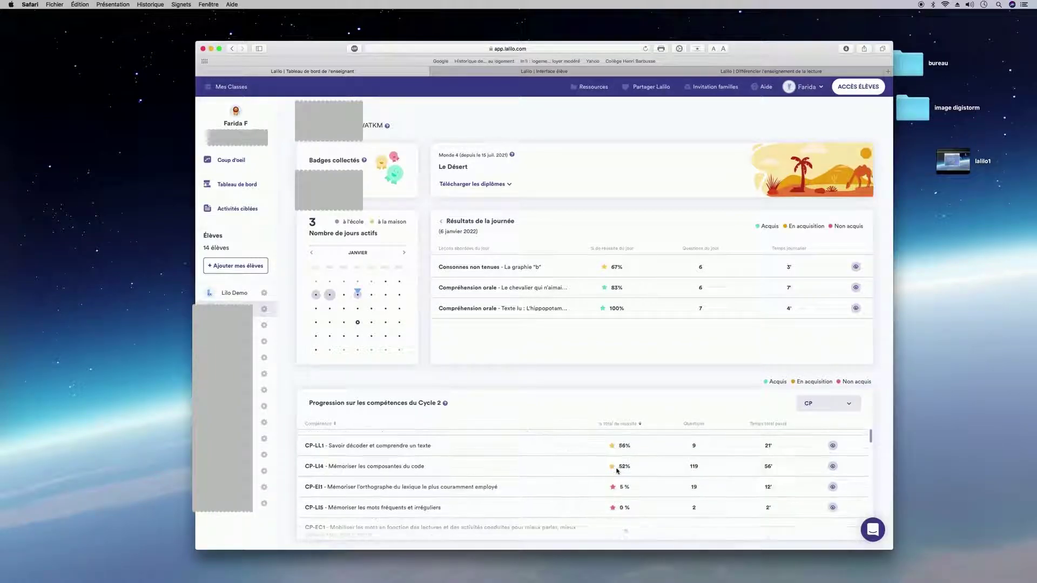
scroll(448, 488, down, 2)
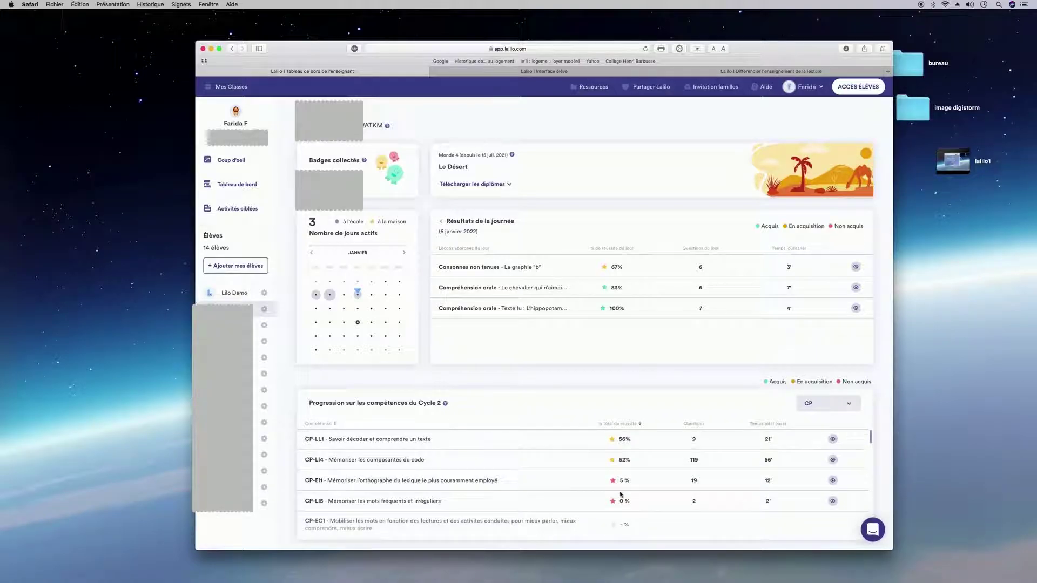
scroll(609, 493, down, 2)
scroll(605, 494, up, 5)
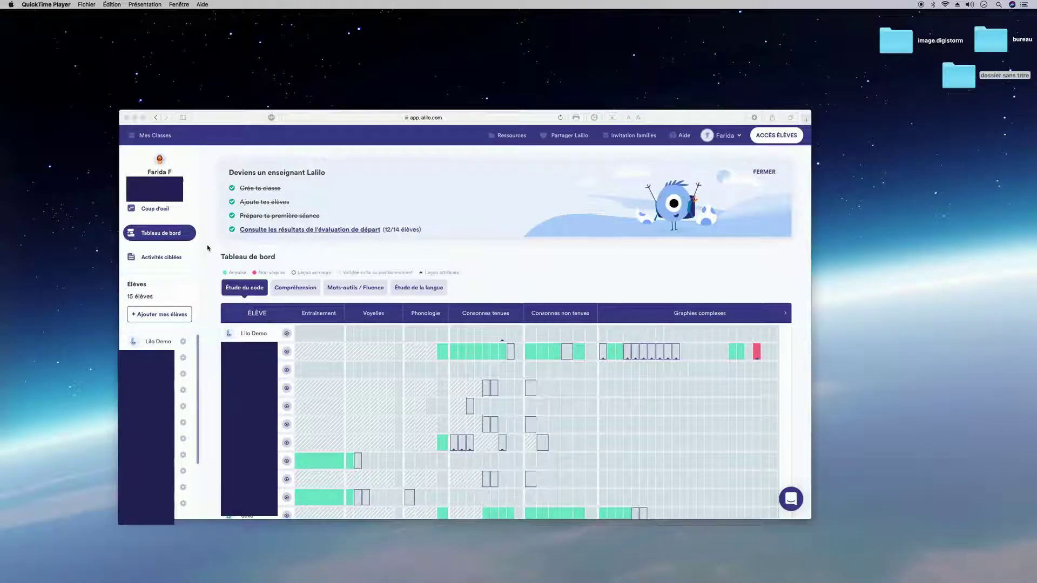
- Open the Activités ciblées page and start adding a new targeted activity
click(159, 259)
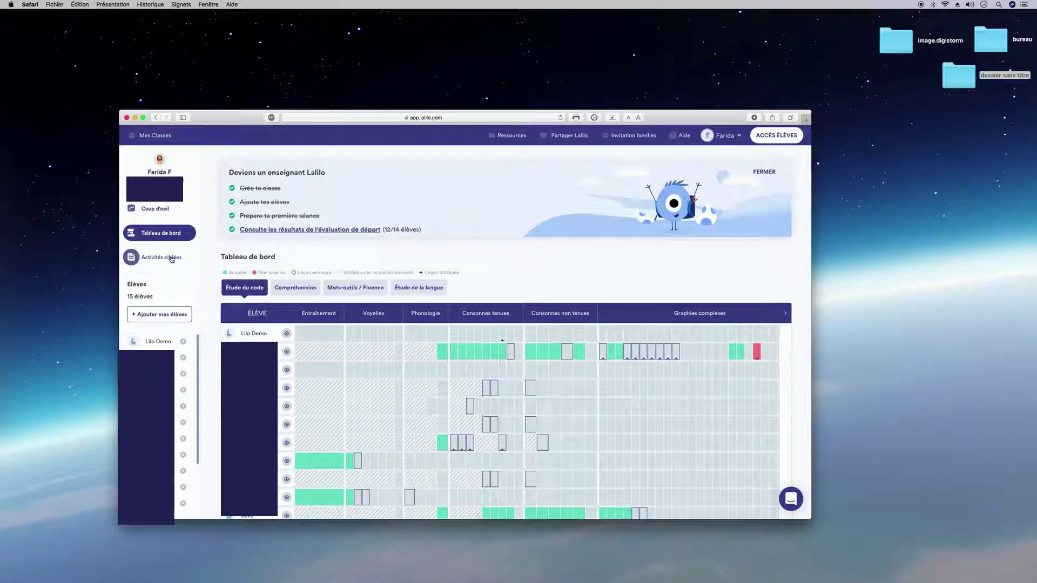
click(169, 258)
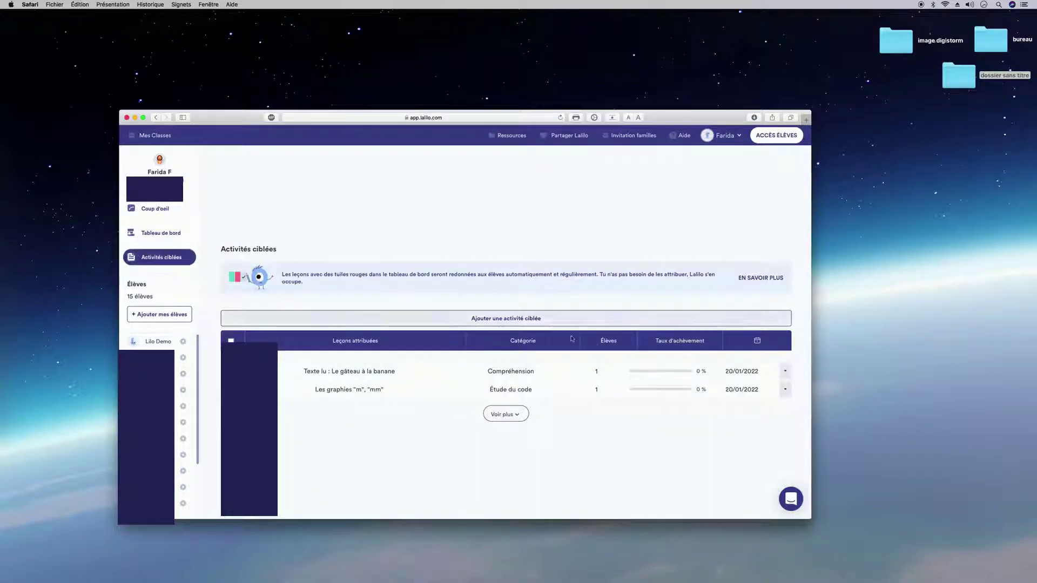
click(514, 322)
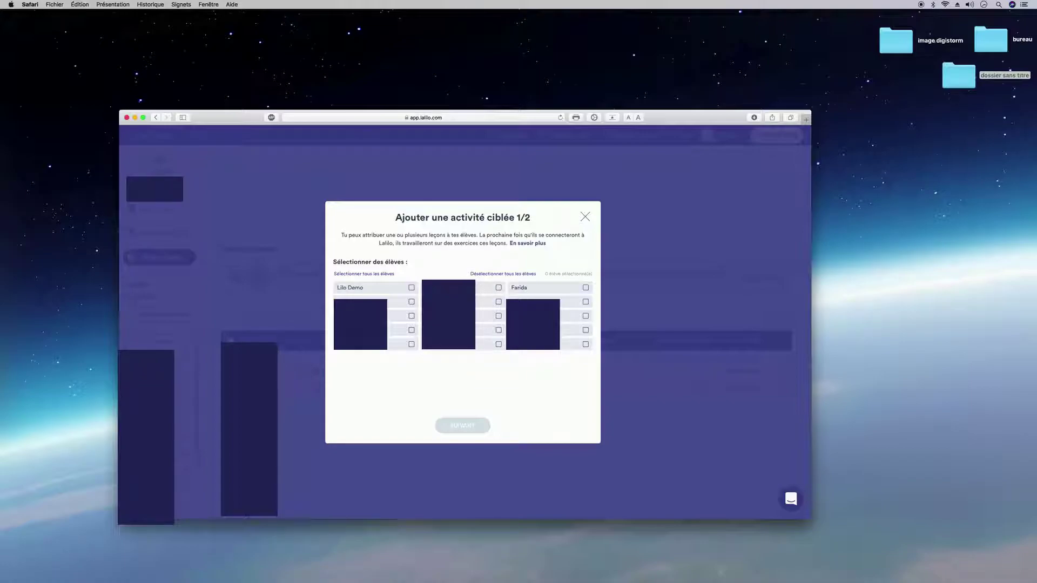
- Try selecting two individual students and the whole class for the targeted activity, and clear the entire selection
click(585, 290)
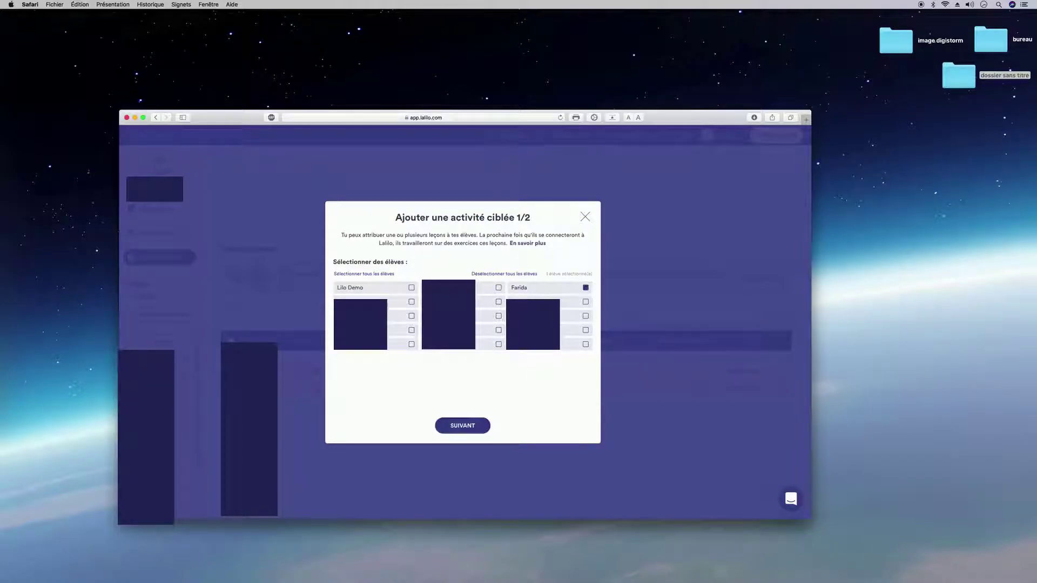
click(411, 288)
click(369, 277)
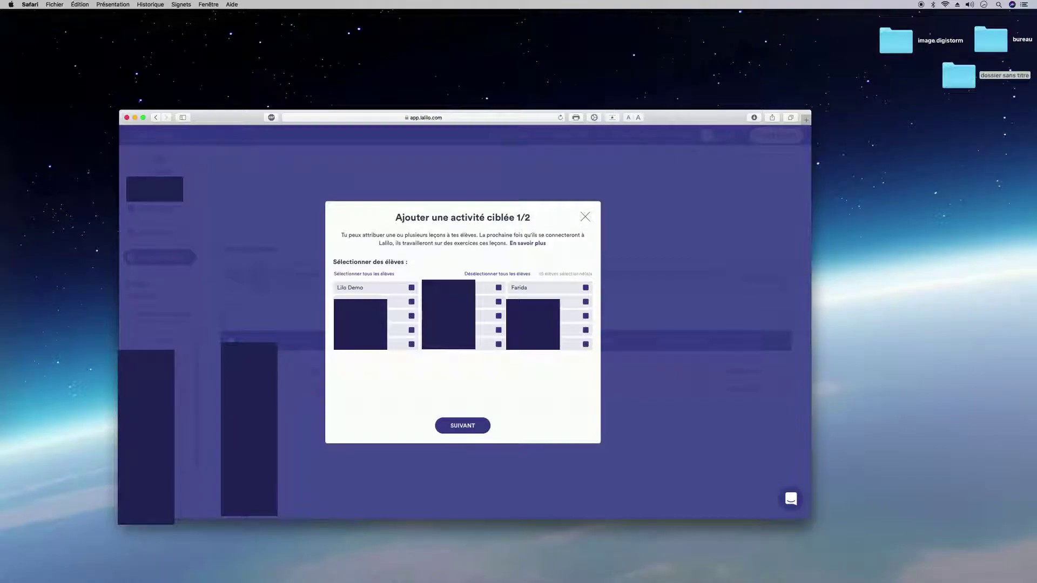
click(501, 275)
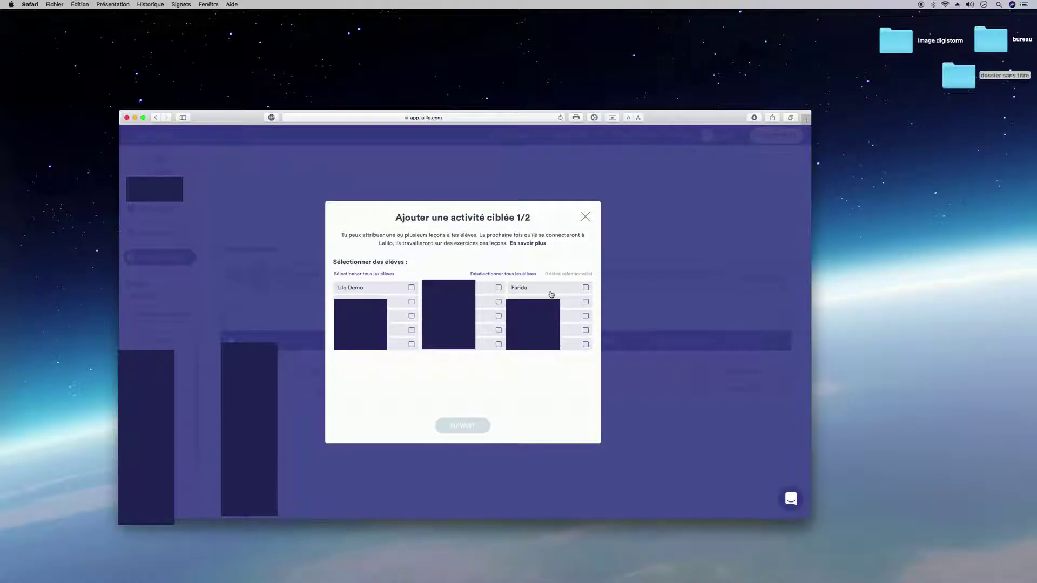
- Select Lilo Demo and the student sharing the teacher's first name for the activity, and continue to the lesson choice
click(585, 287)
click(411, 288)
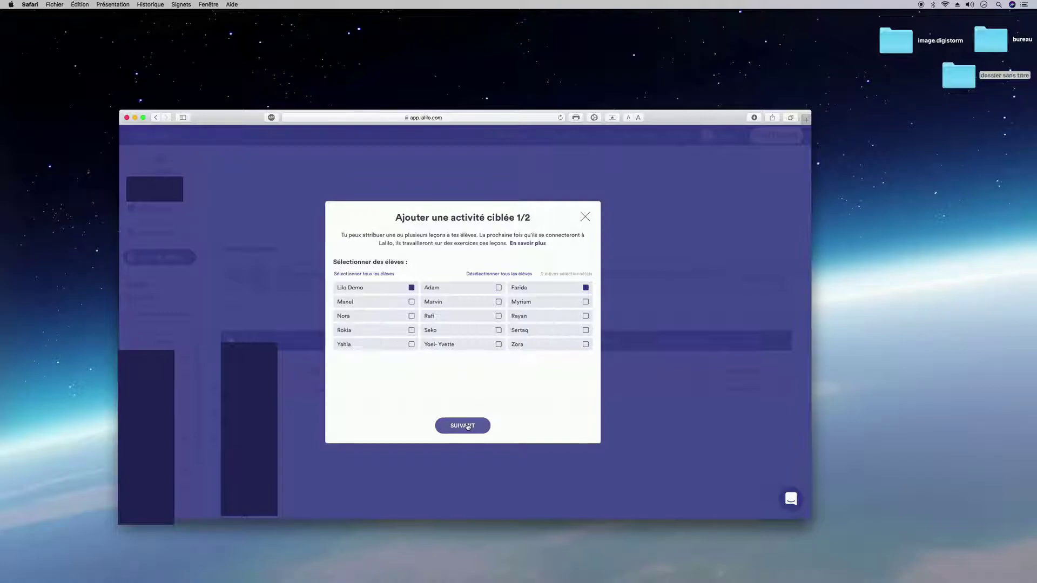
click(467, 426)
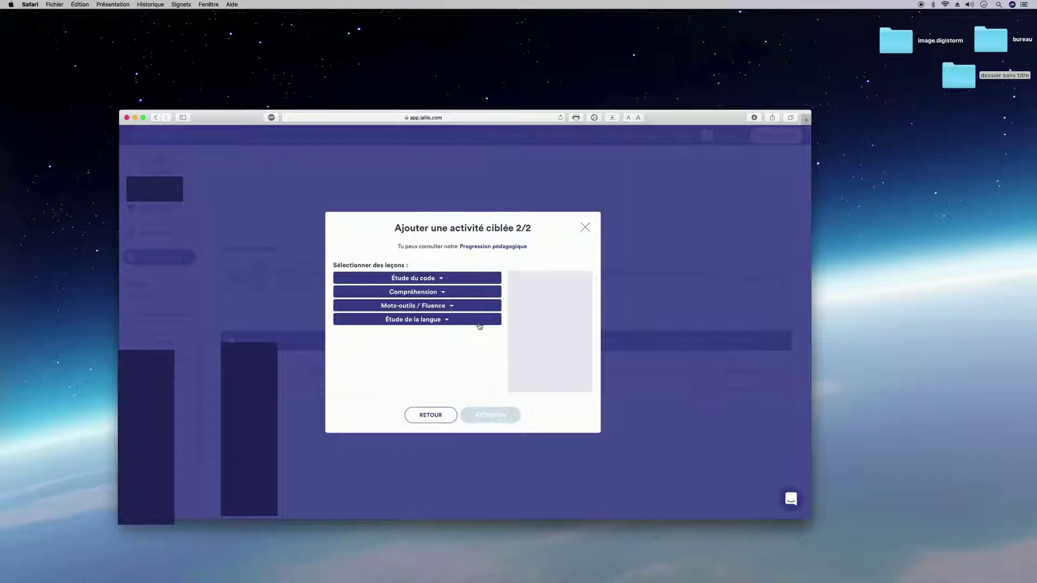
- Select the lesson Les graphies "z", "s" from Consonnes tenues under Étude du code
click(443, 279)
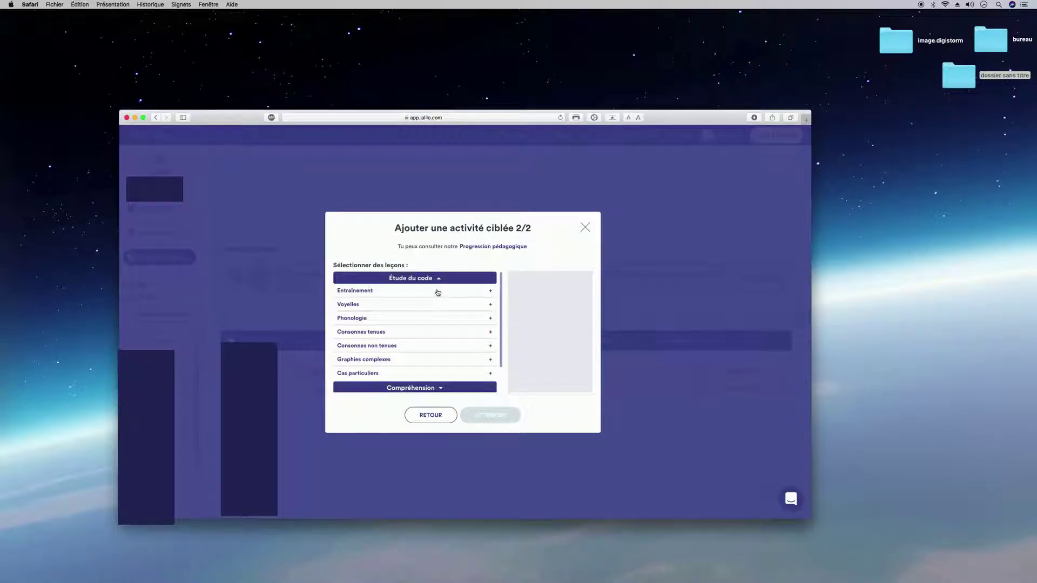
click(470, 336)
scroll(459, 367, down, 5)
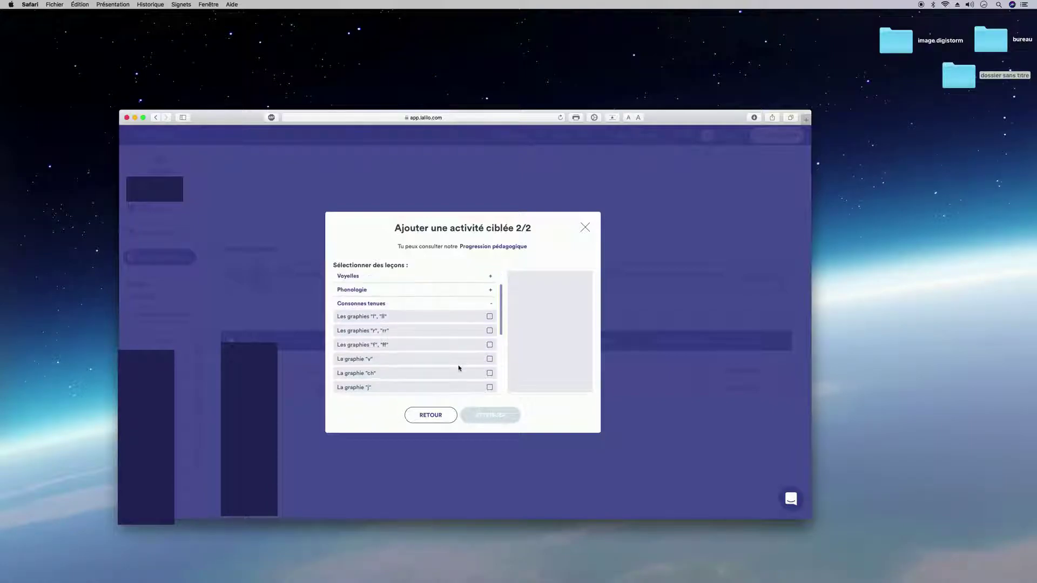
scroll(459, 369, down, 2)
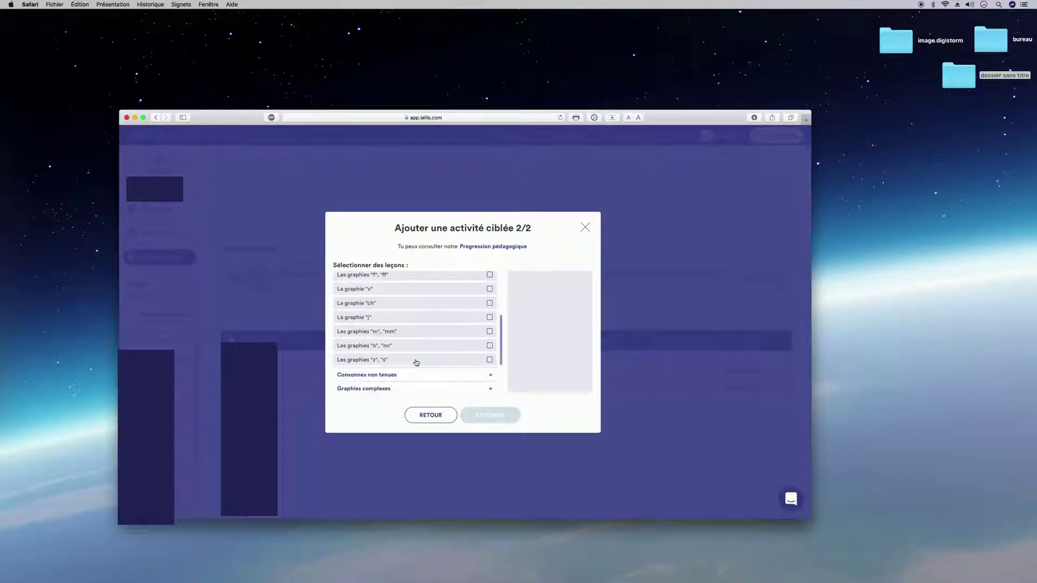
click(490, 361)
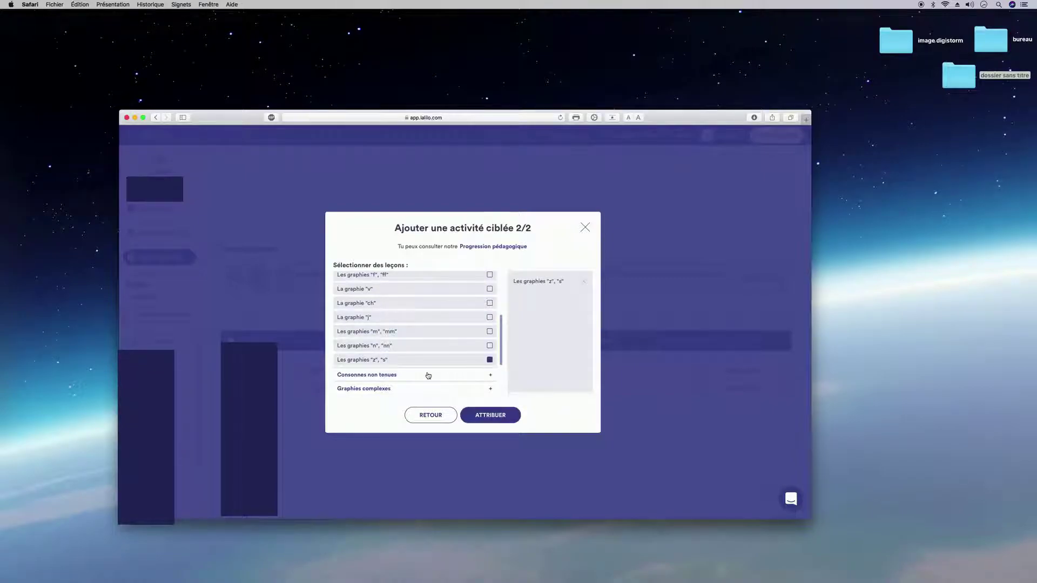
- Add the Mots-outils lessons "le, la, de, une, un, et" and "je, tu, il, elle, nous, vous", and assign the selected lessons
scroll(450, 376, down, 2)
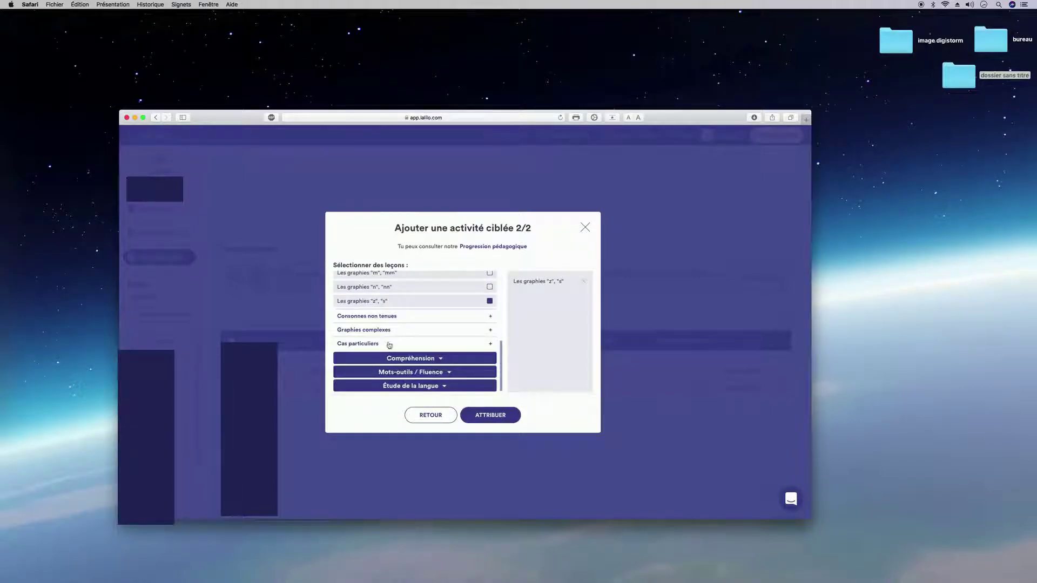
click(445, 373)
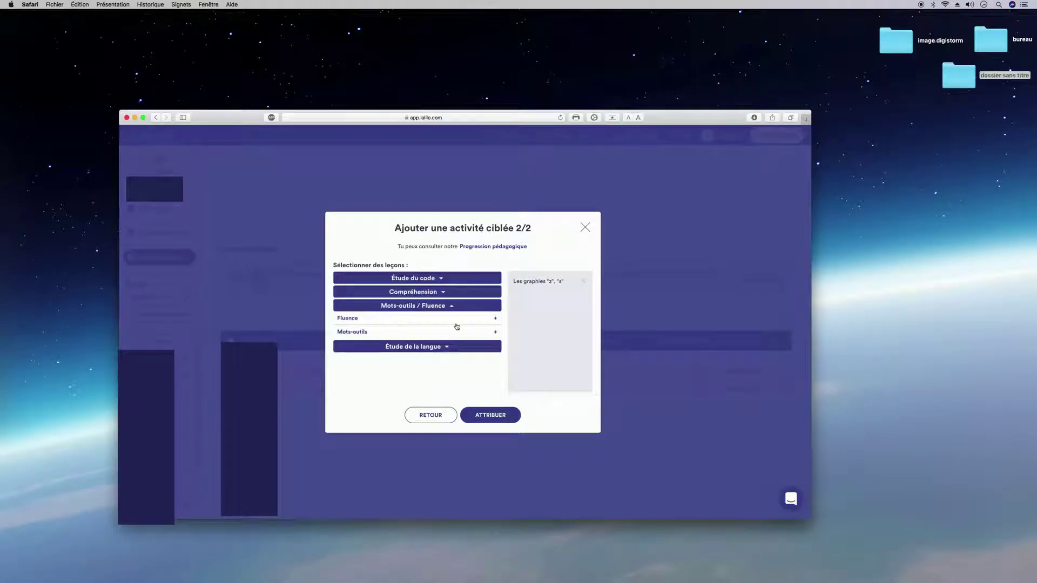
click(485, 333)
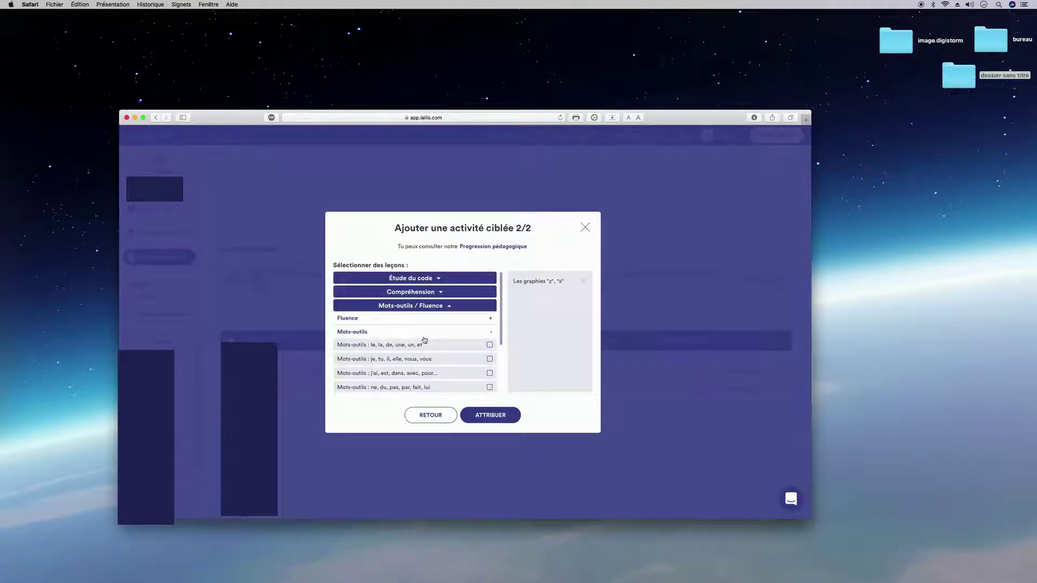
click(489, 345)
click(490, 359)
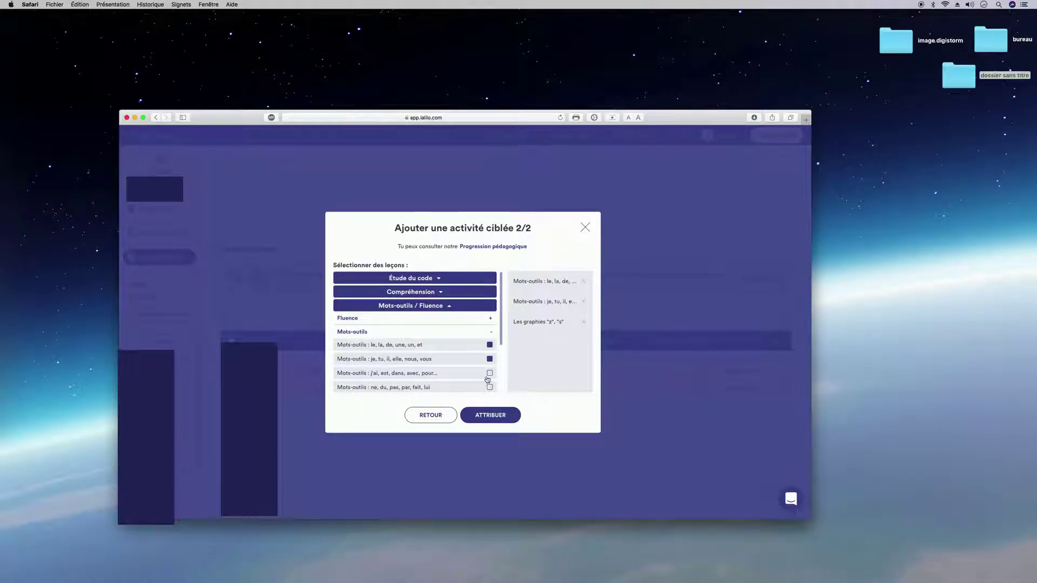
click(490, 416)
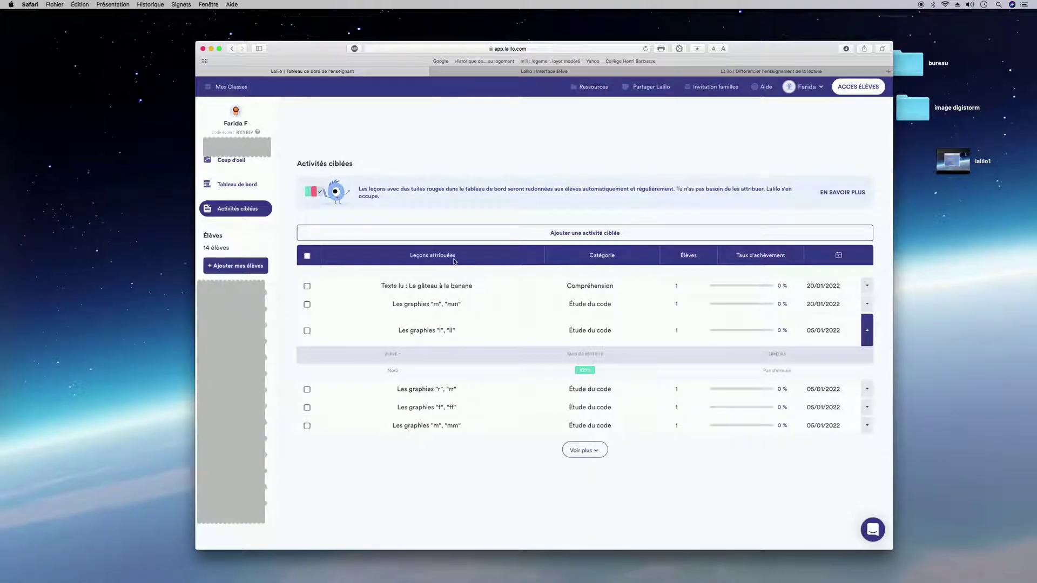
- Open the form for adding students to the class and close it without adding anyone
click(236, 265)
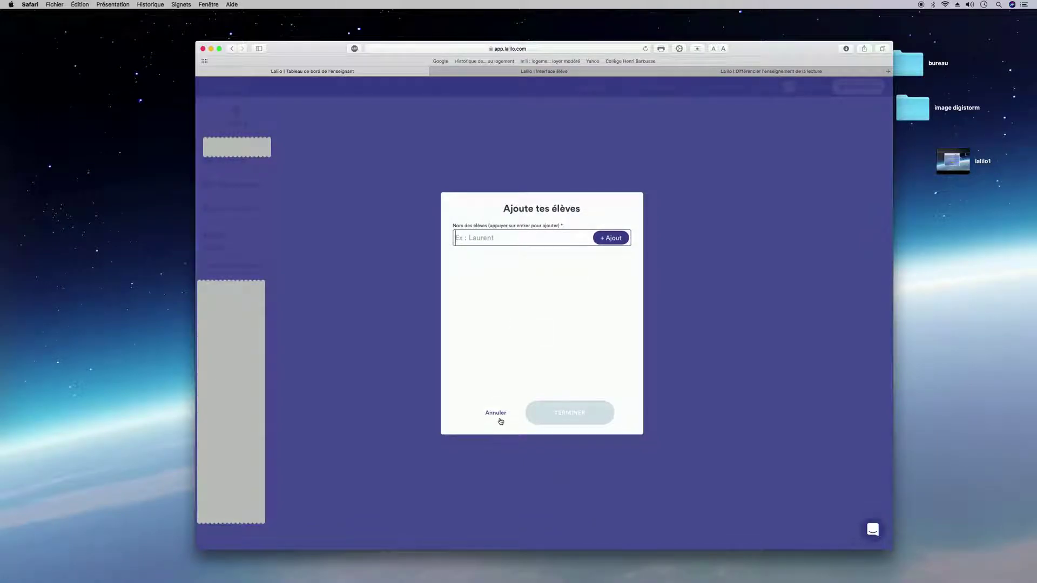
click(312, 280)
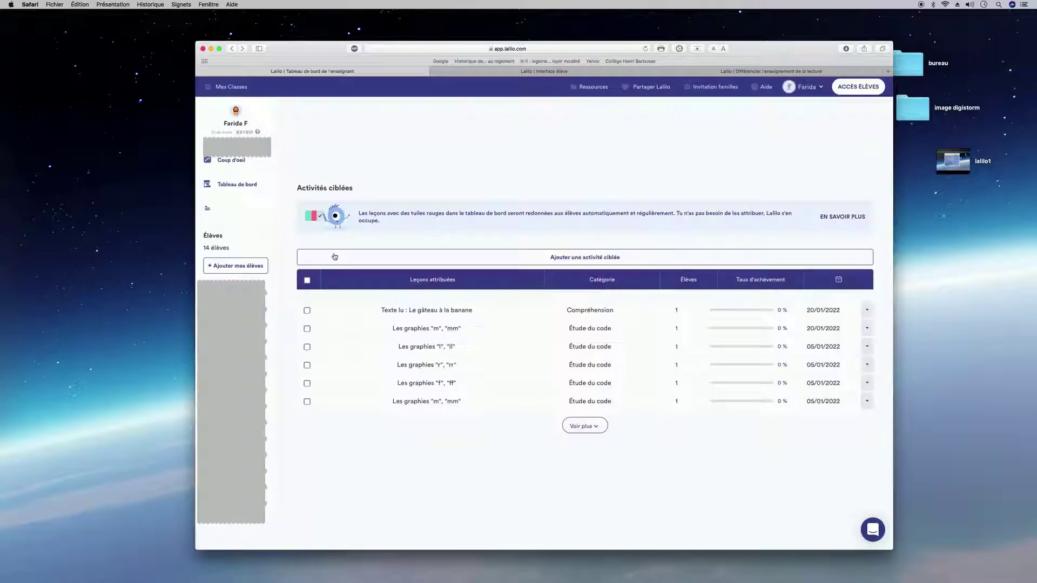
- Check the available resources, and open the family invitations to review each student's e-mail invitation and home-code status
mouse_move(606, 91)
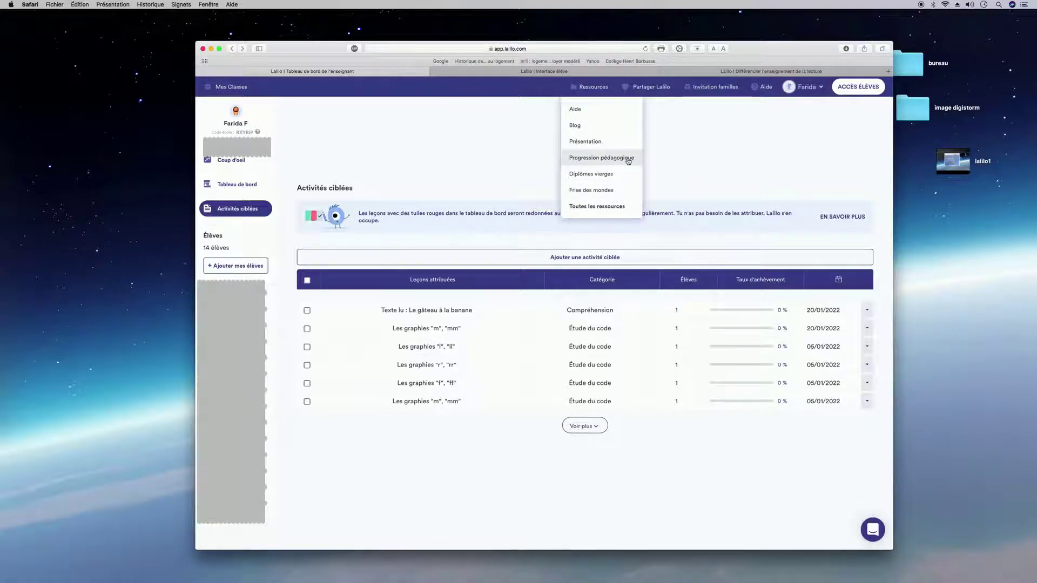
click(702, 133)
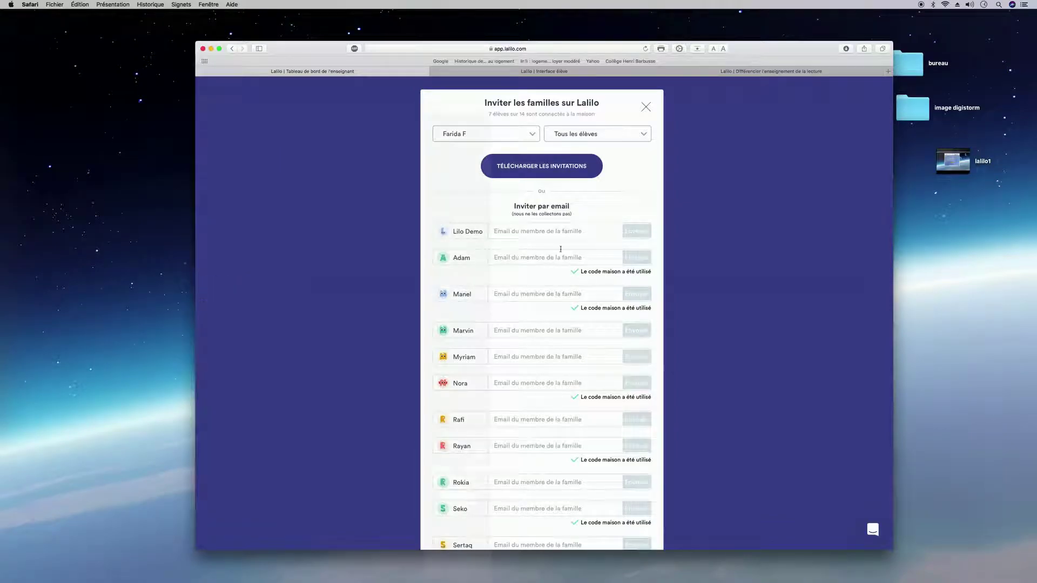
scroll(570, 250, down, 5)
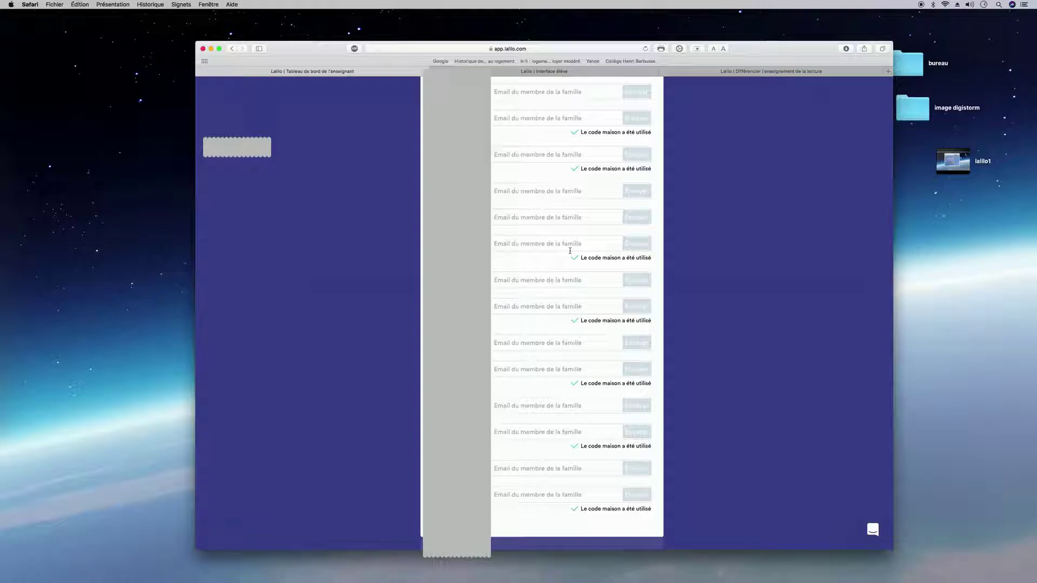
- Check the invitation download options above the family e-mail list, and close the family invitations
scroll(570, 251, up, 5)
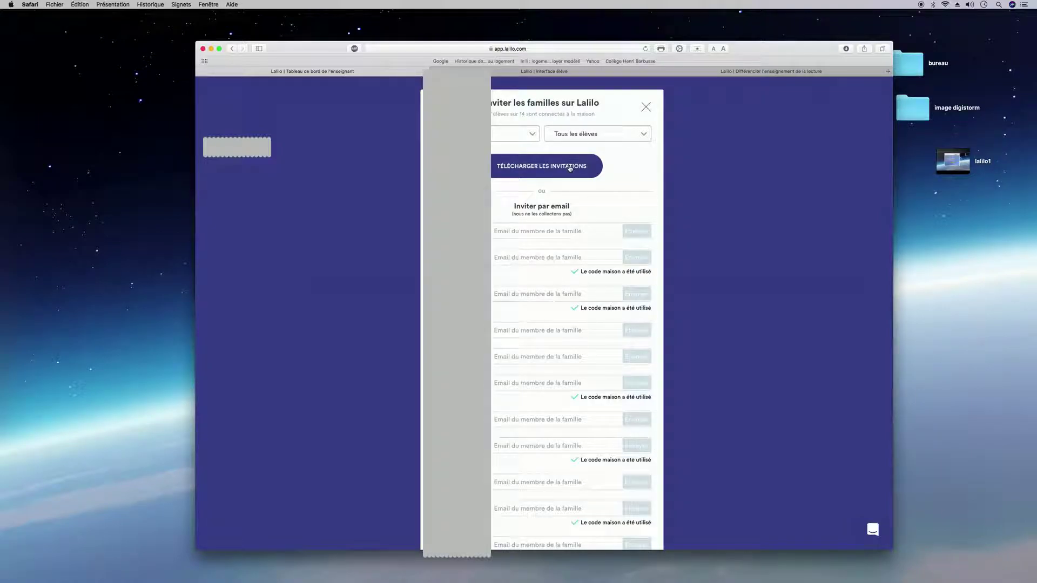
click(646, 110)
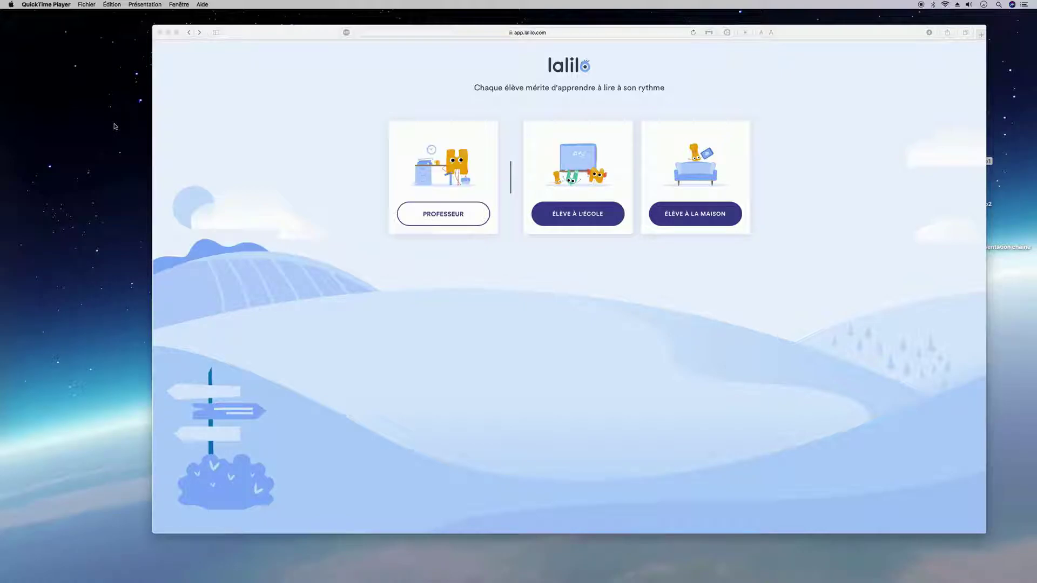
- Choose the student-at-home access (Élève à la maison), paste the student's home code and connect
click(712, 219)
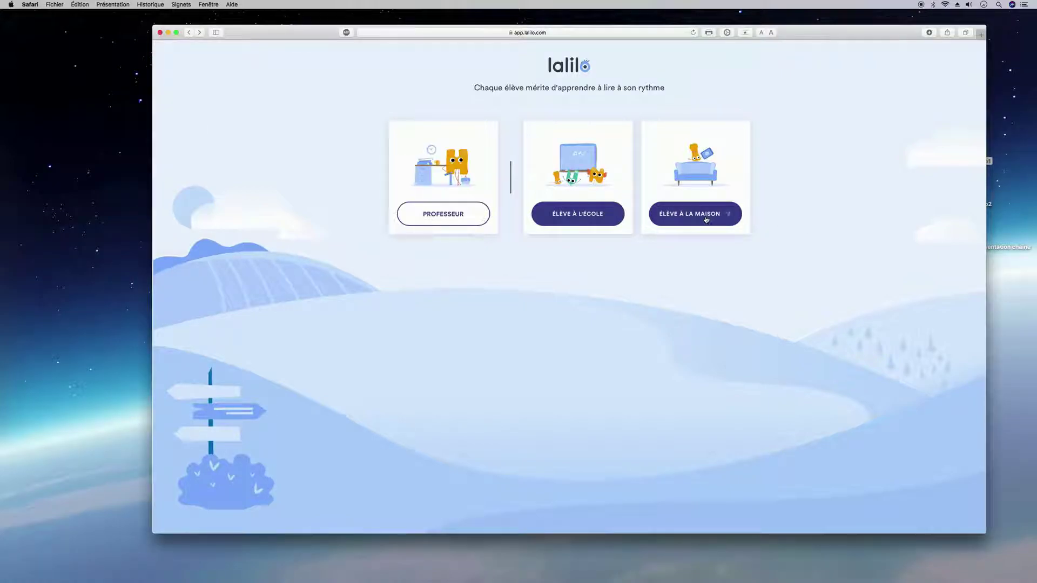
click(706, 216)
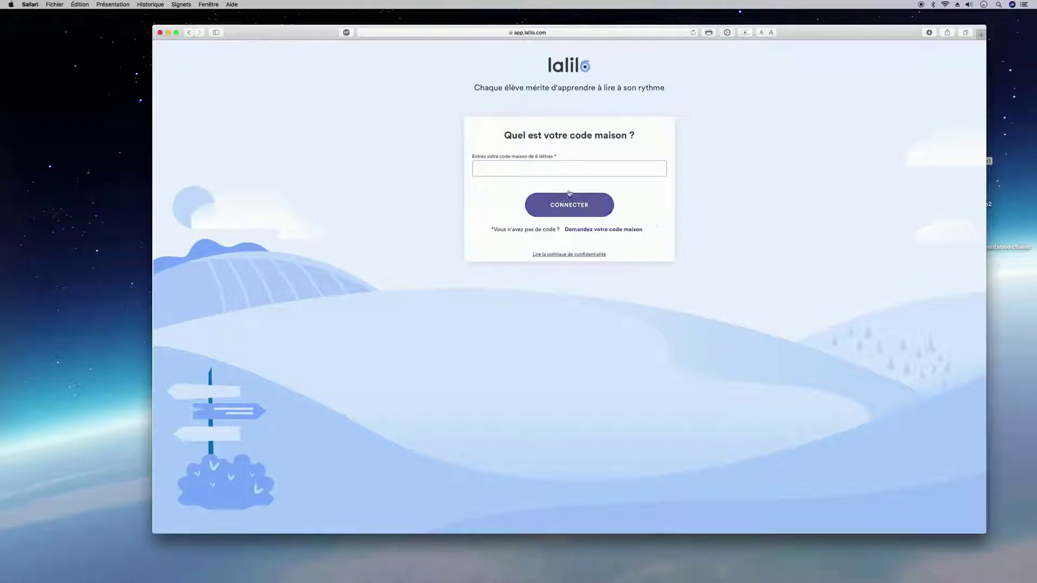
right_click(520, 170)
click(546, 190)
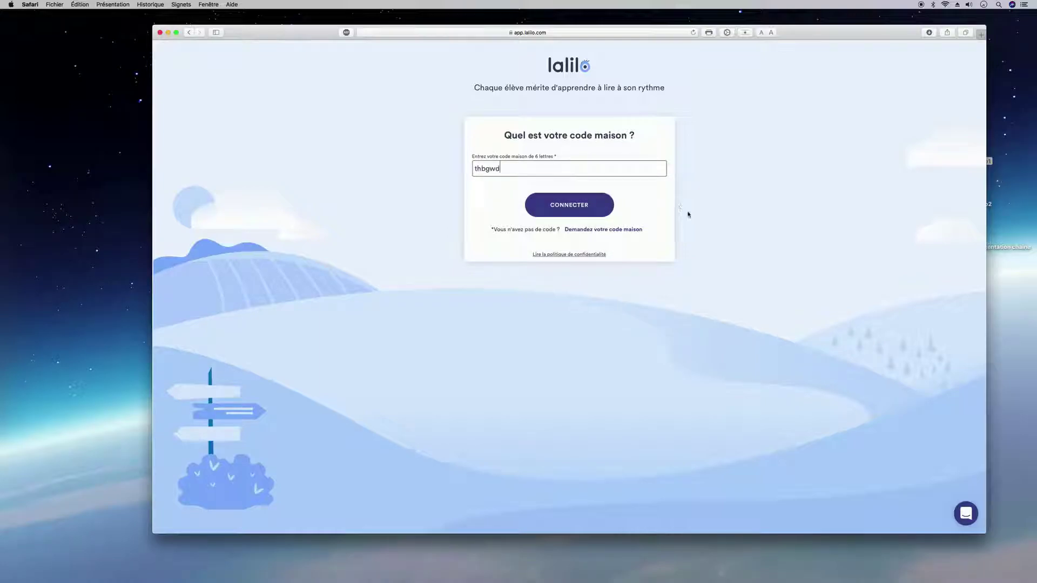
click(572, 208)
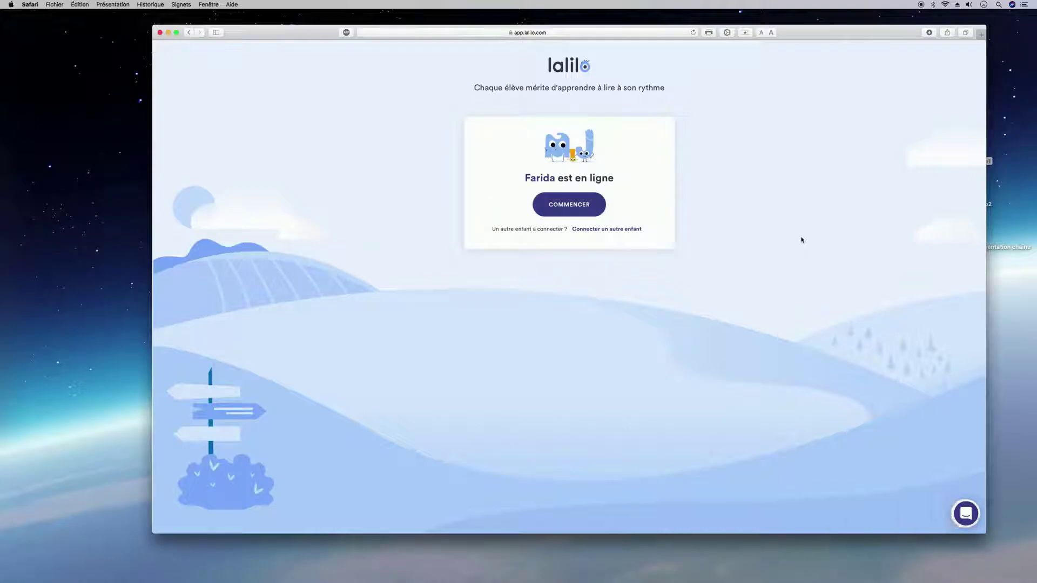
- Start the connected student's session and launch the first activity on the learning path
click(570, 208)
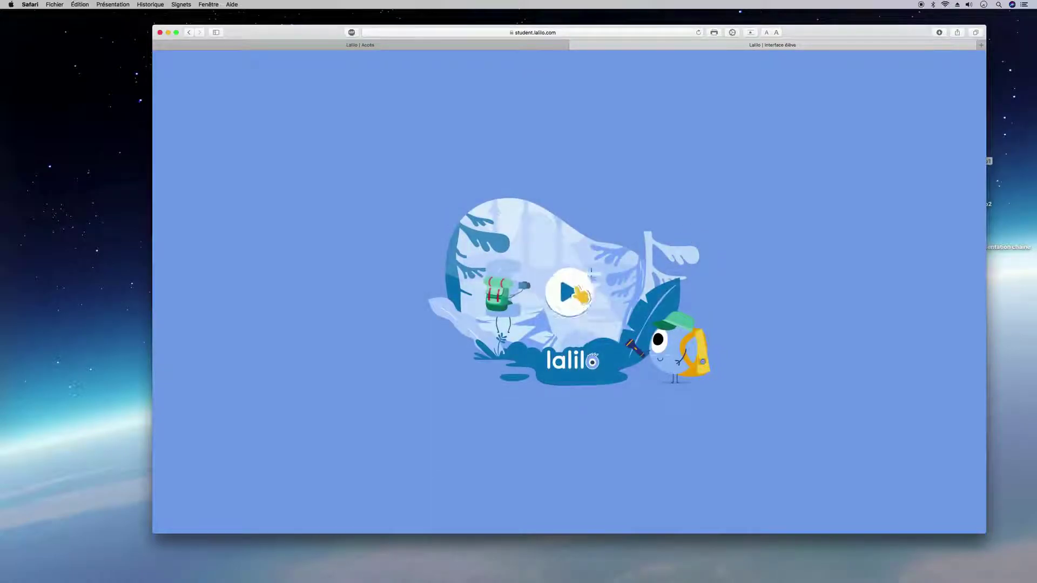
click(570, 290)
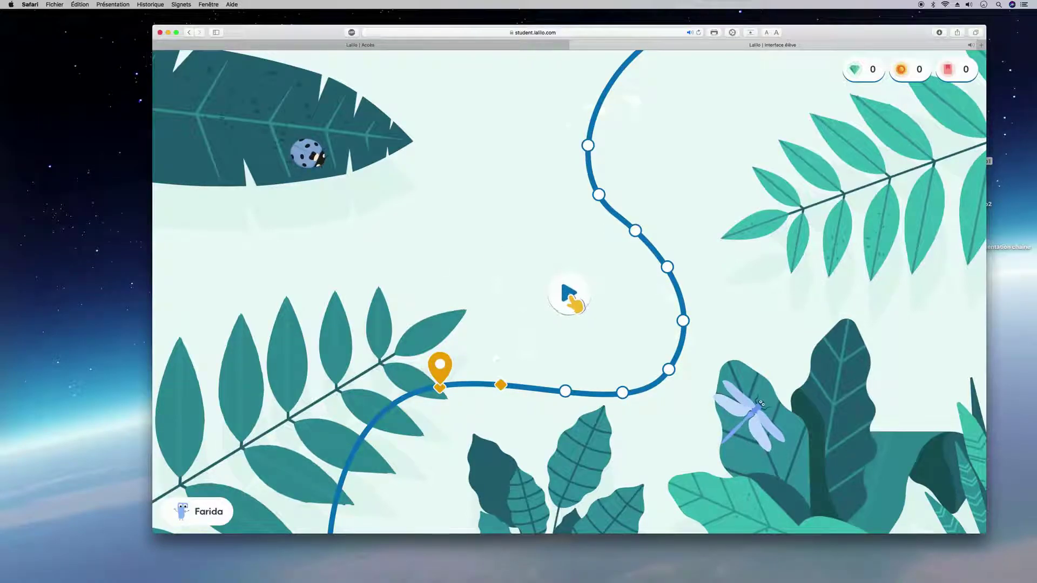
click(570, 299)
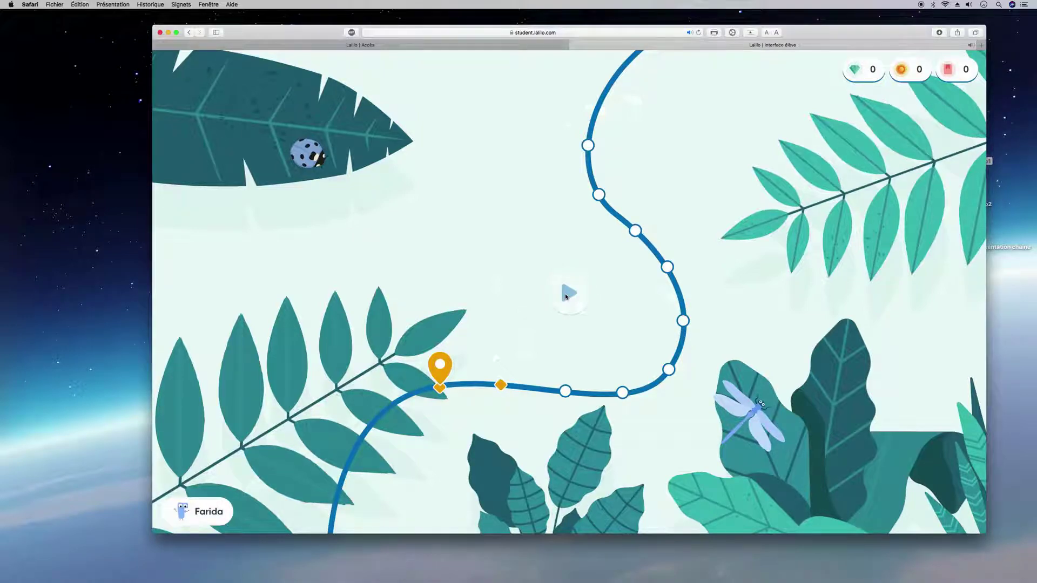